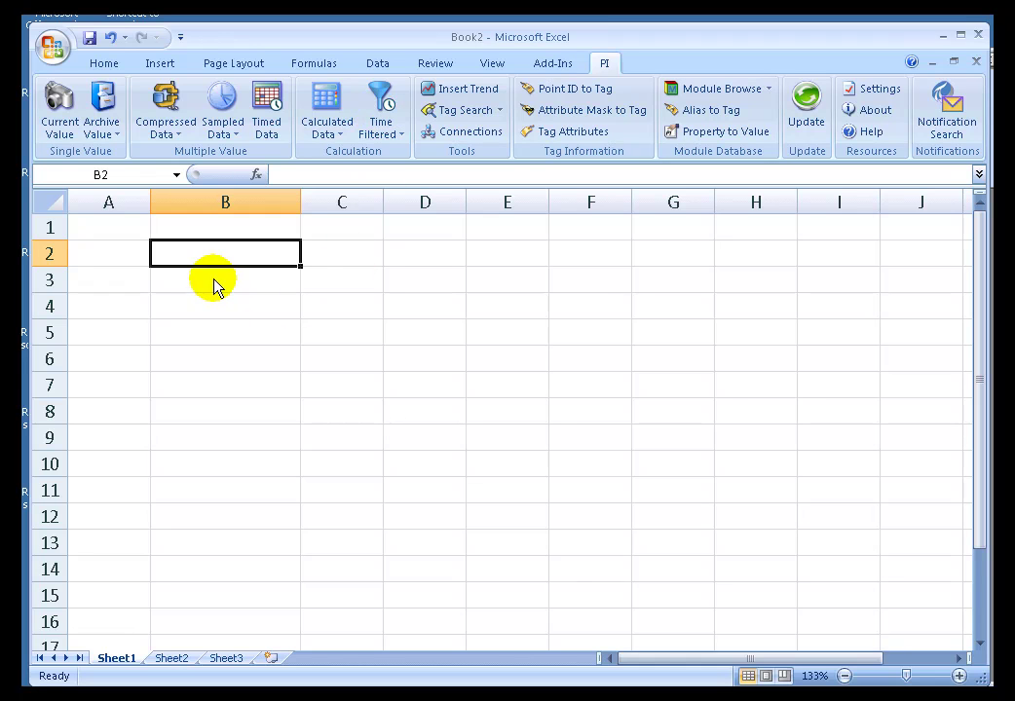
Open the Time Filtered function for cell B2, look through its time unit options, and close it.
left_click(381, 102)
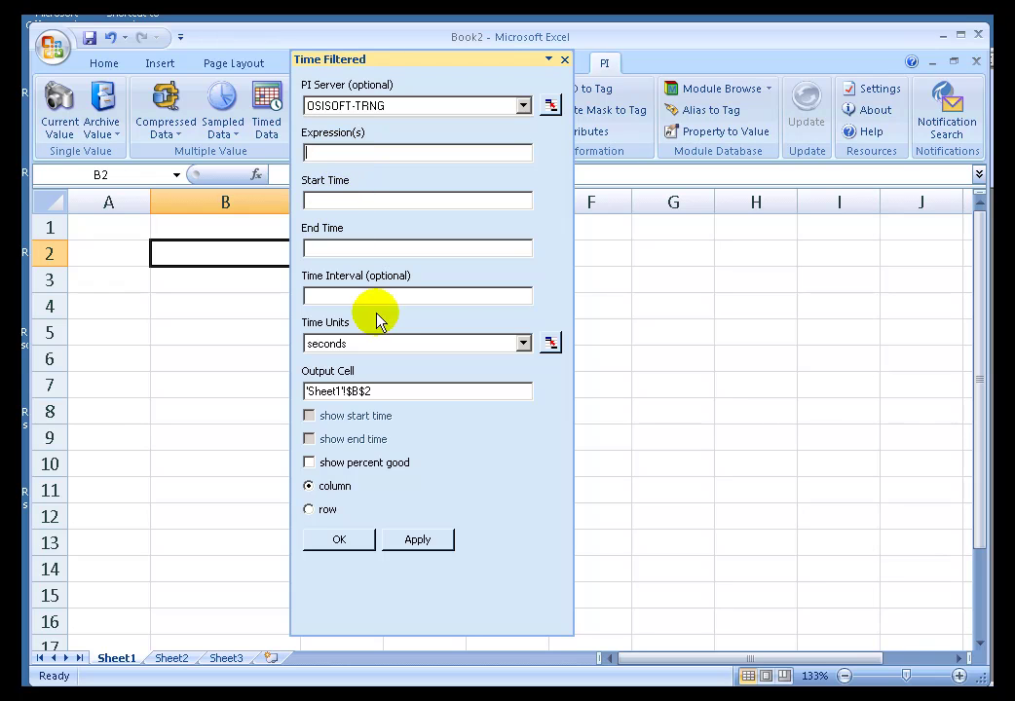
left_click(523, 344)
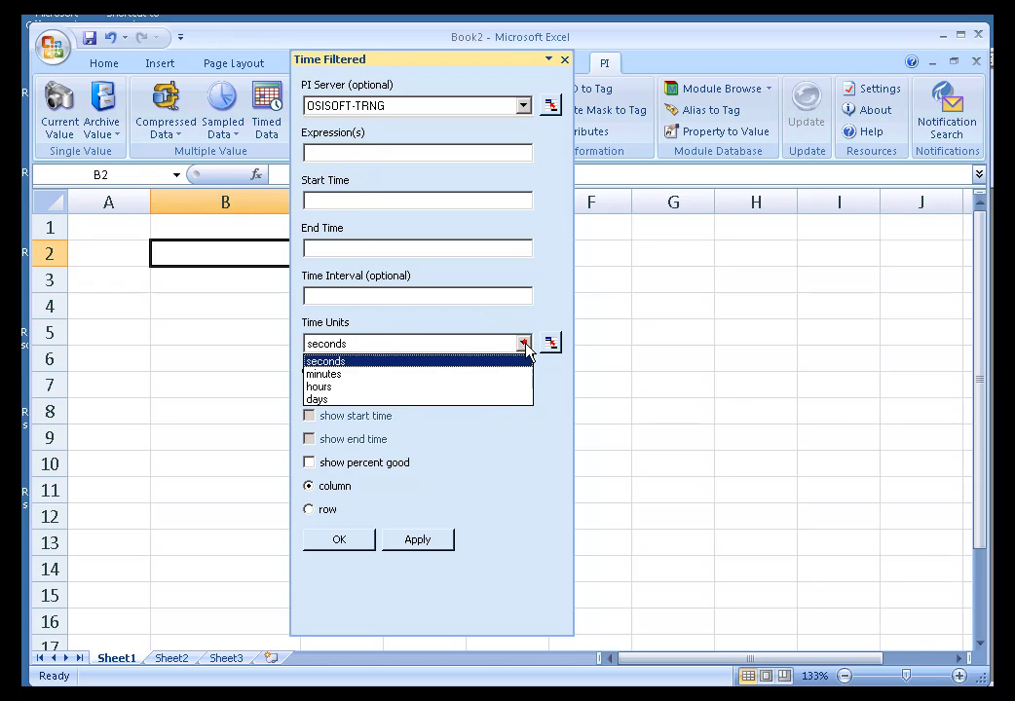
left_click(348, 361)
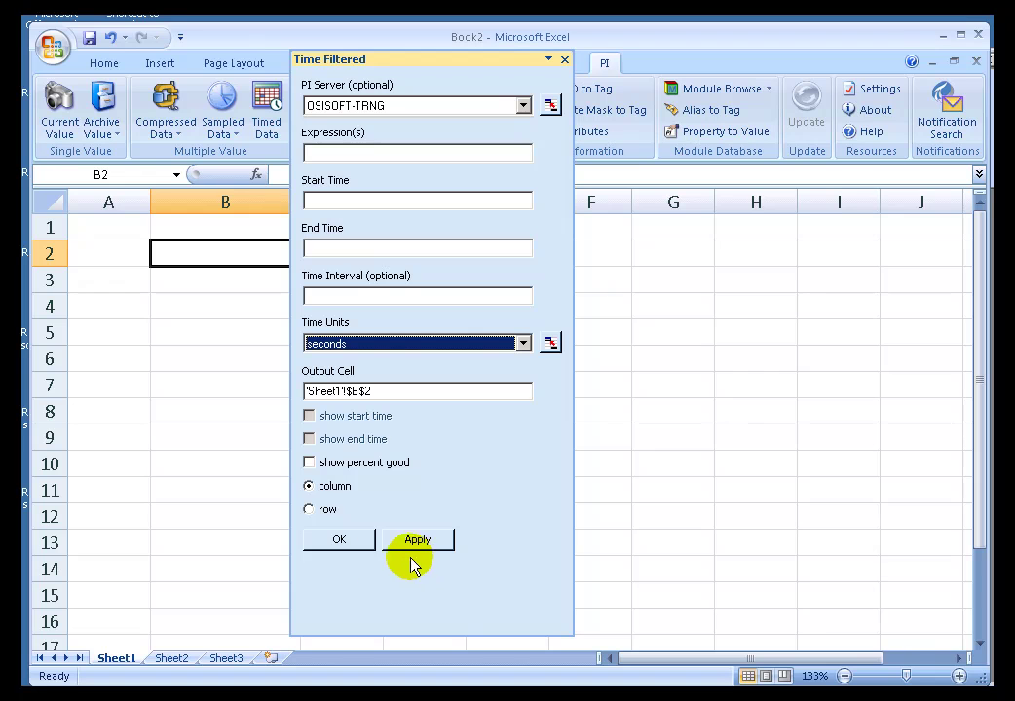
left_click(563, 60)
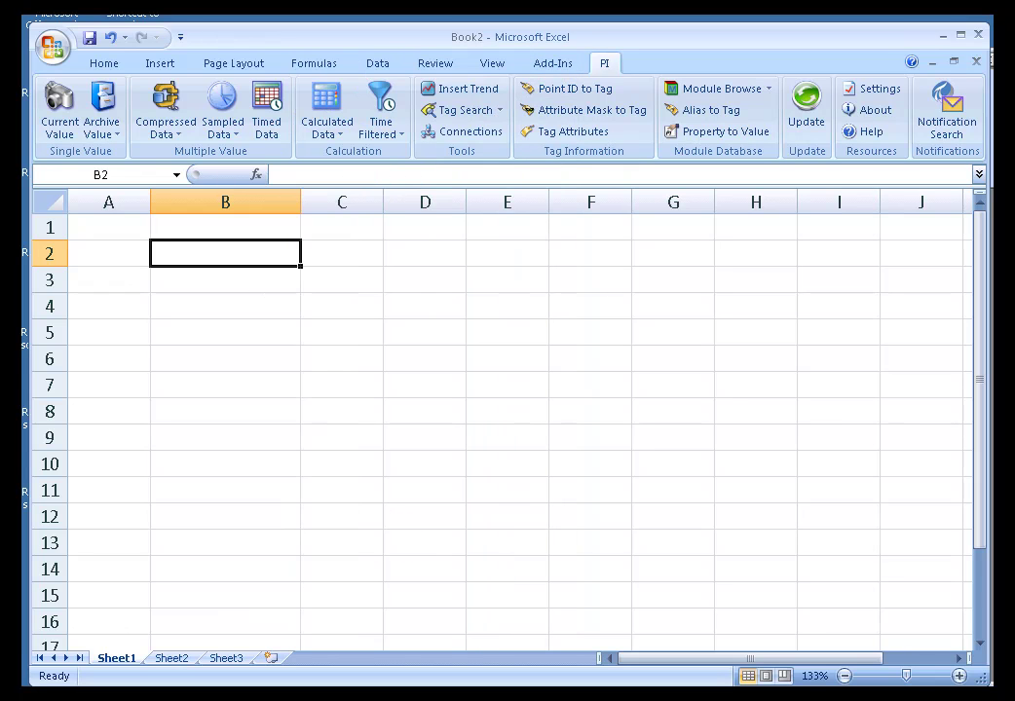
View the SINUSOID trend in PI ProcessBook, then return to Excel and look over the Time Filtered arguments.
key("alt+Tab")
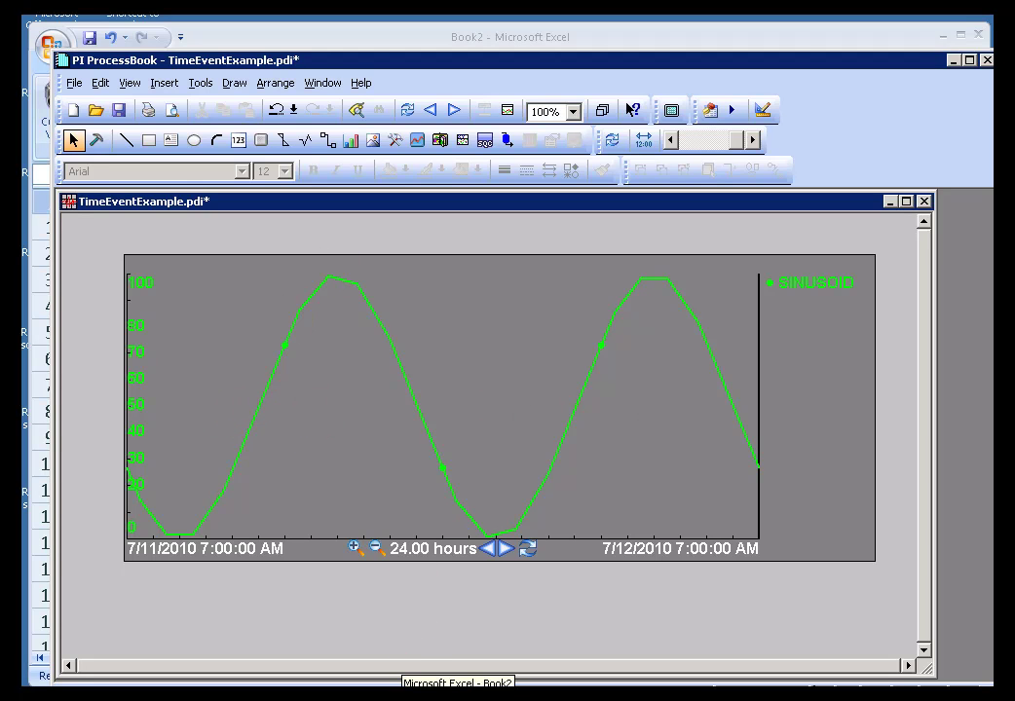
left_click(435, 695)
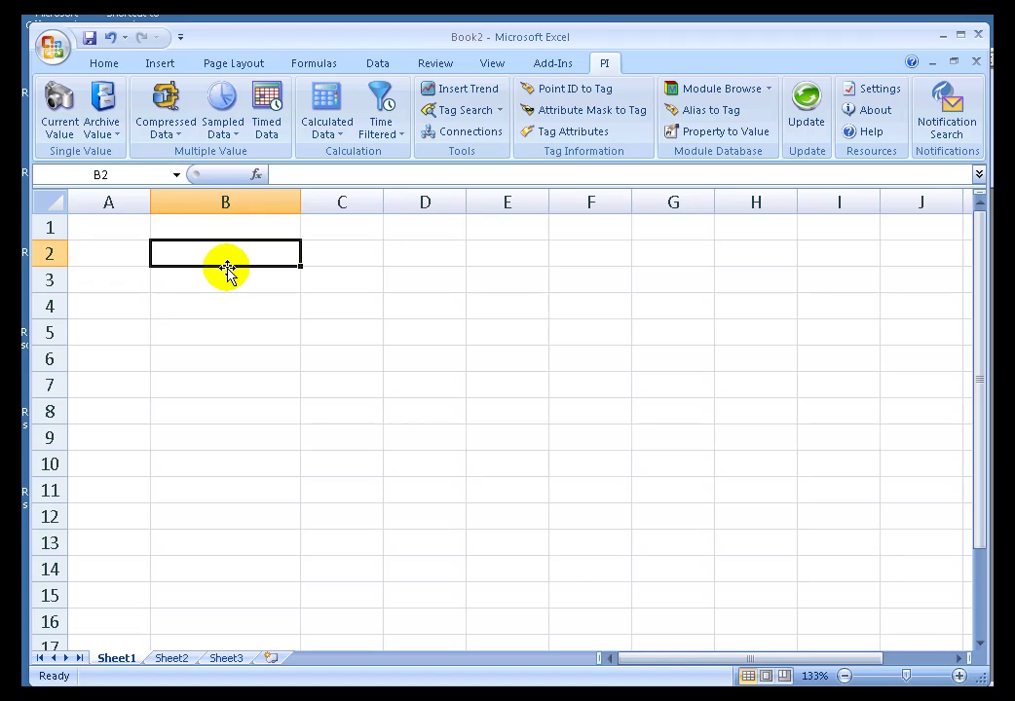
left_click(381, 117)
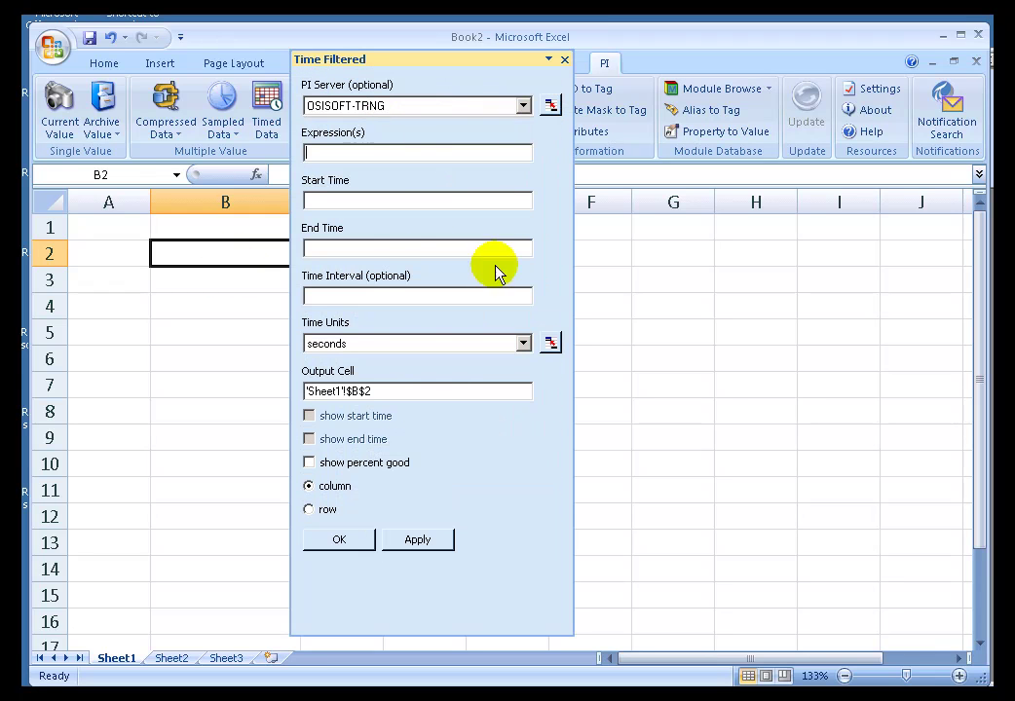
left_click(565, 60)
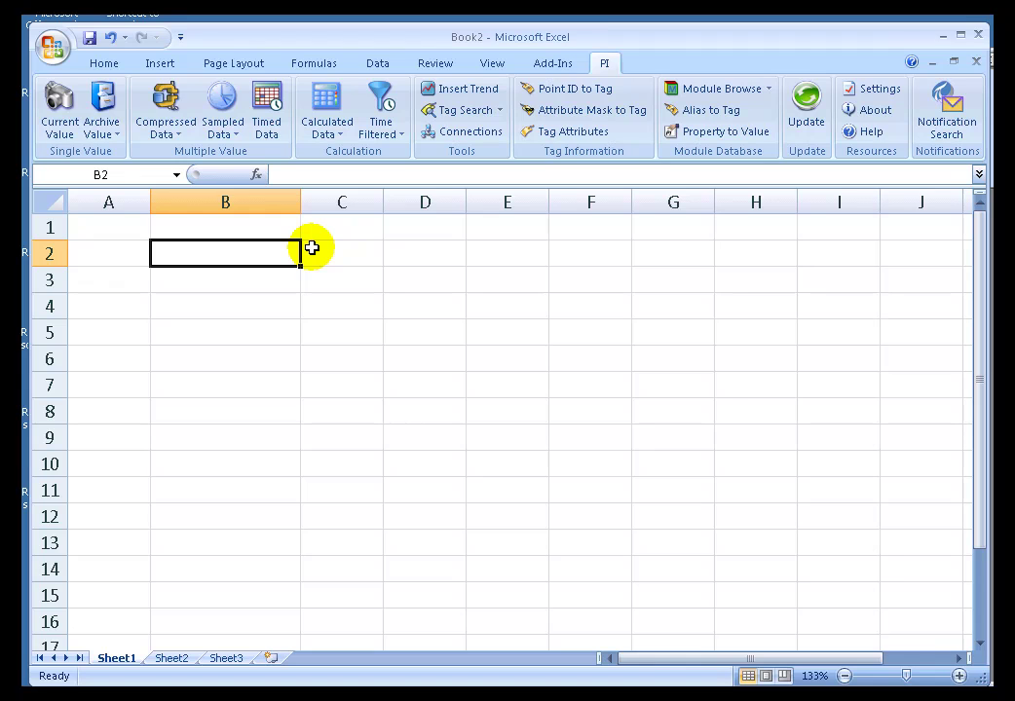
type("(")
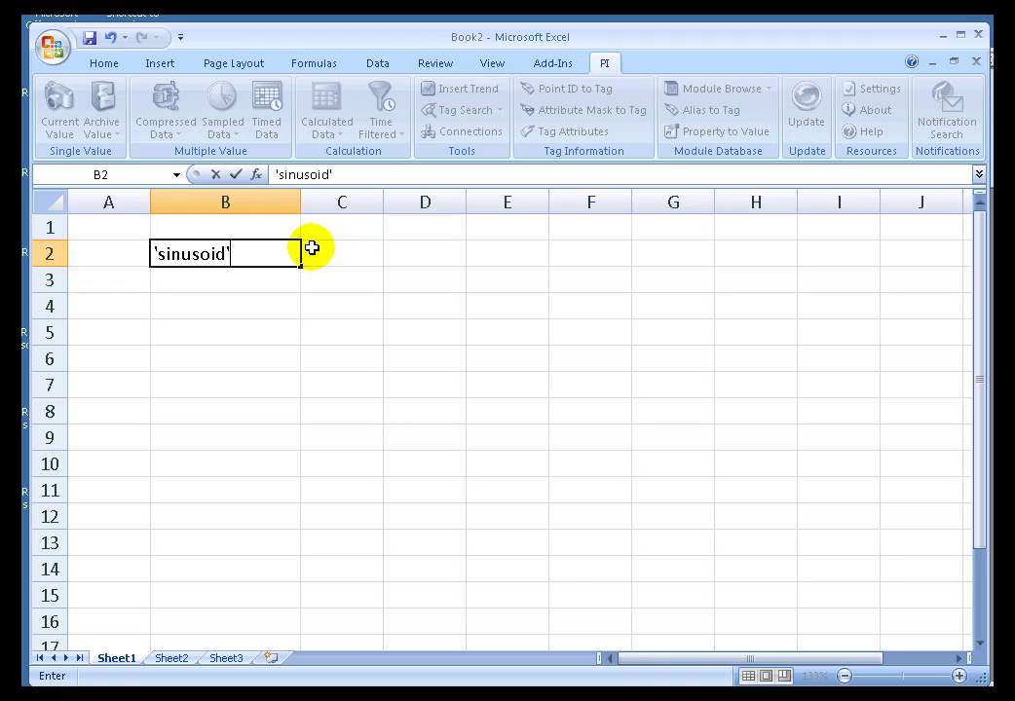
key("Return")
key("Up")
key("F2")
key("BackSpace")
key("BackSpace")
key("BackSpace")
key("BackSpace")
key("BackSpace")
key("BackSpace")
key("BackSpace")
key("BackSpace")
key("BackSpace")
key("BackSpace")
key("Return")
key("Up")
Enter the expression ('sinusoid' > 50) in B2, with the start and end times Y+7h and T+7h in B3 and B4.
type("(")
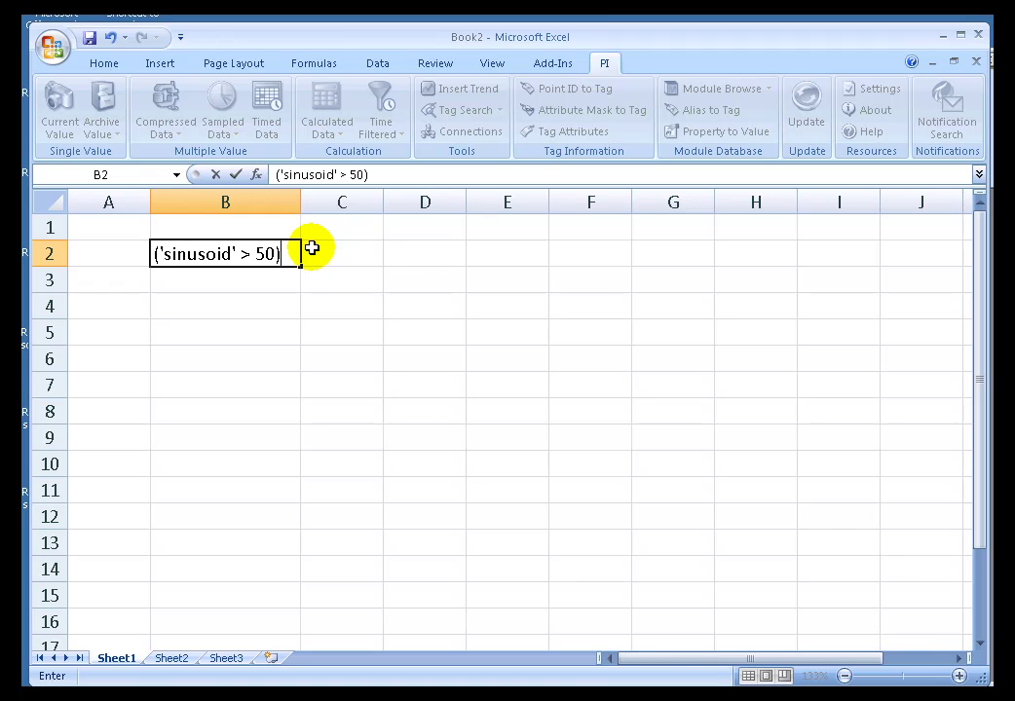
key("Return")
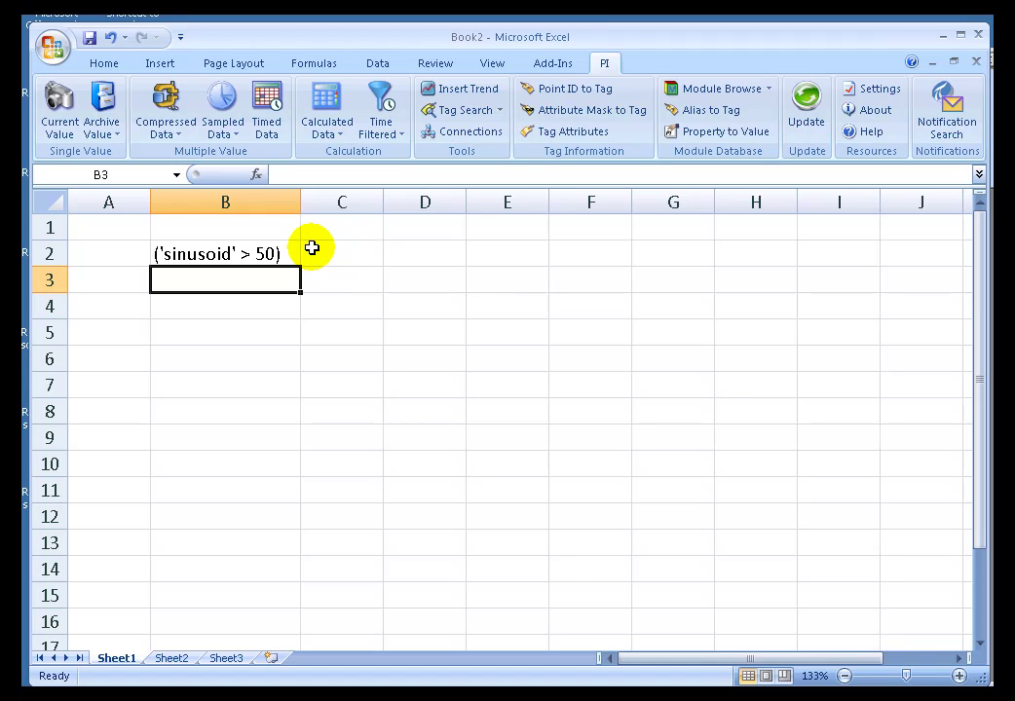
type("Y+7h")
key("Return")
type("T_")
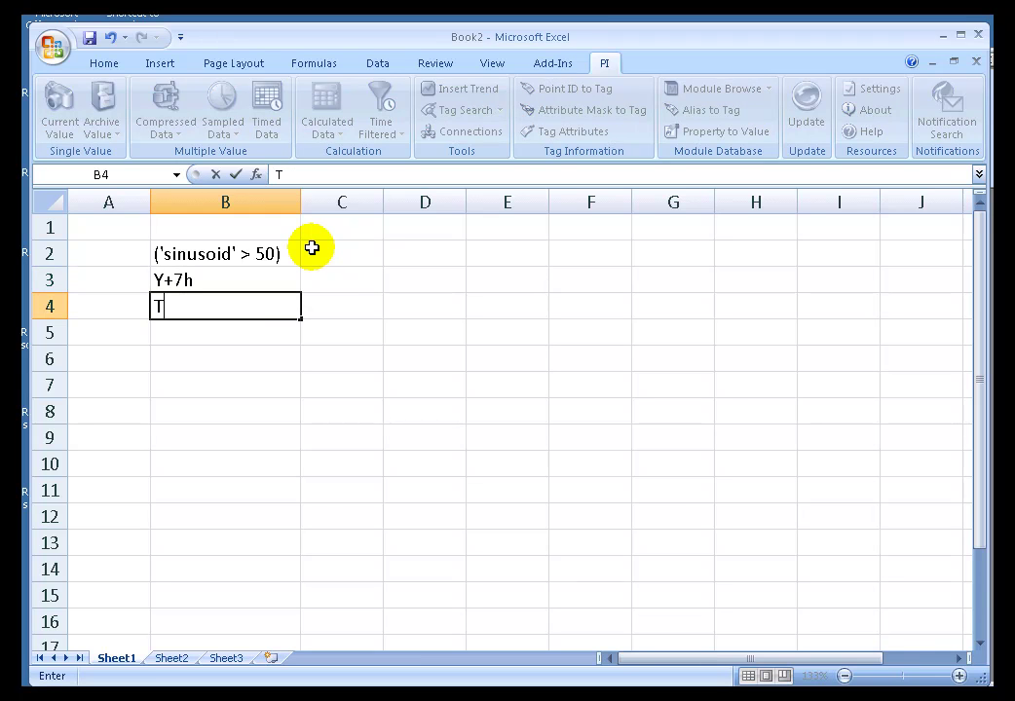
key("Return")
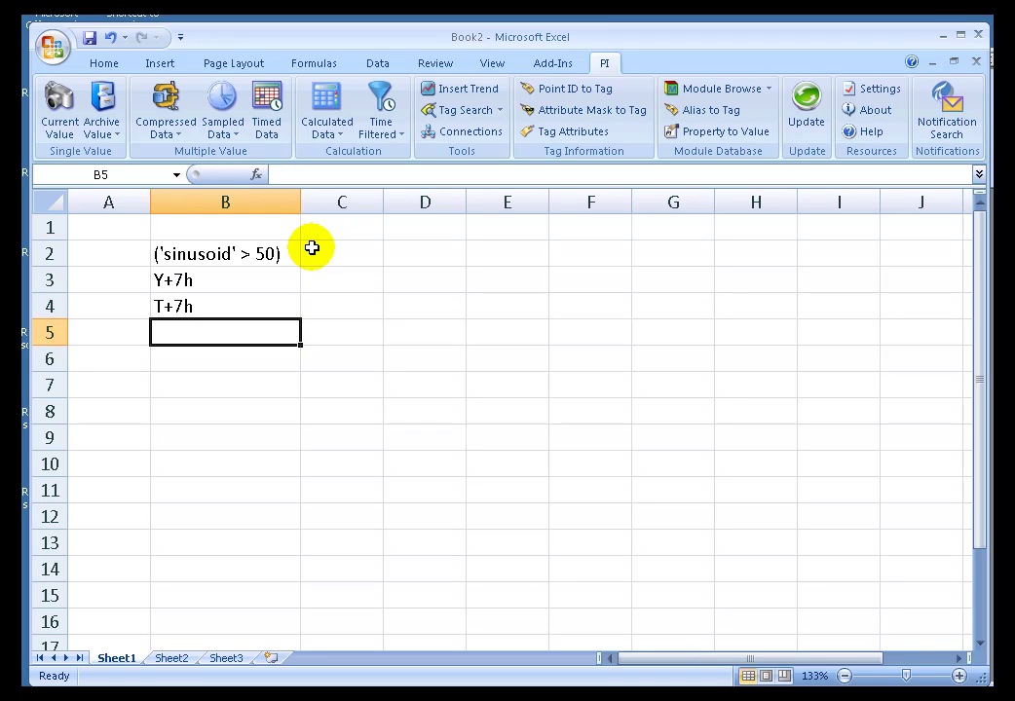
Start a Time Filtered function in B7, referencing B2 as the expression, B3 as start time and B4 as end time.
key("Return")
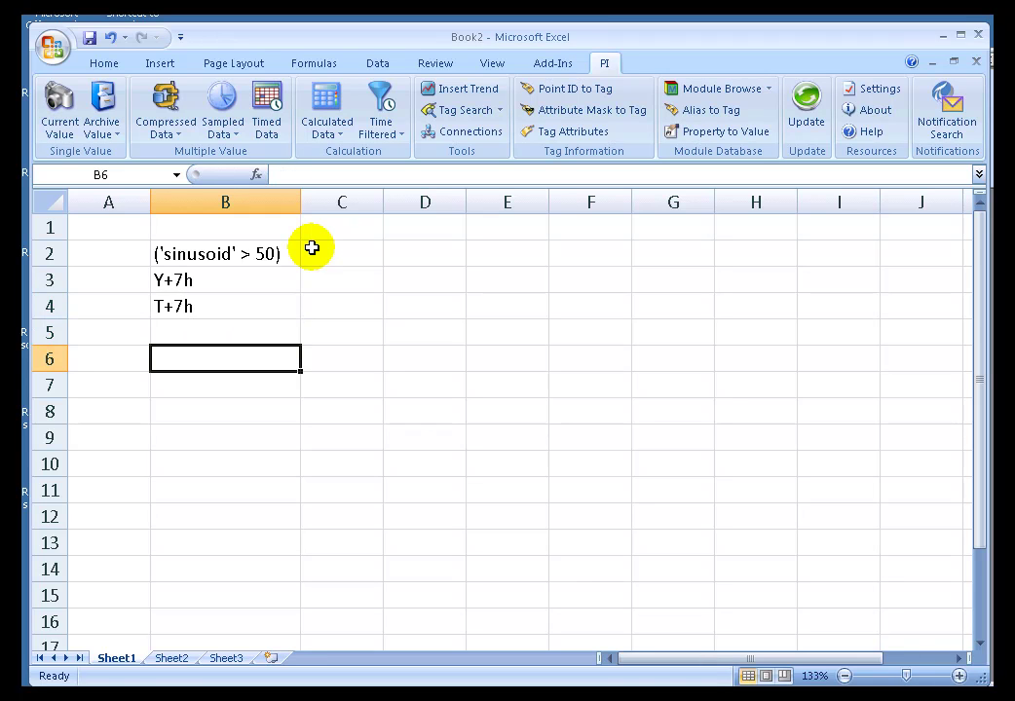
key("Return")
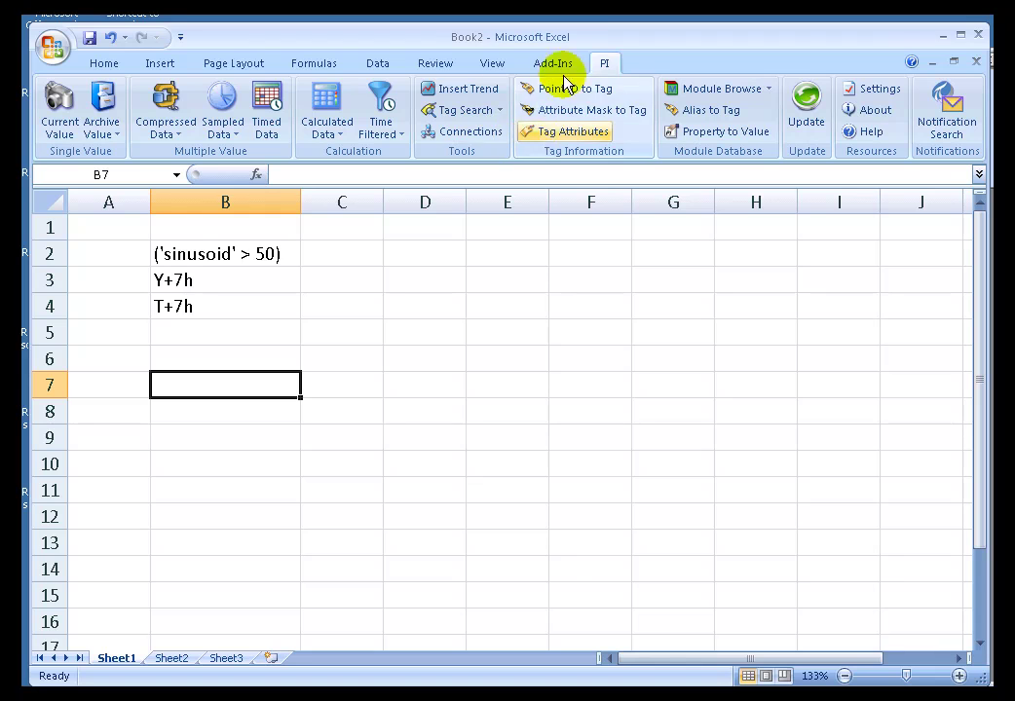
left_click(385, 117)
left_click(337, 153)
left_click(199, 255)
left_click(350, 201)
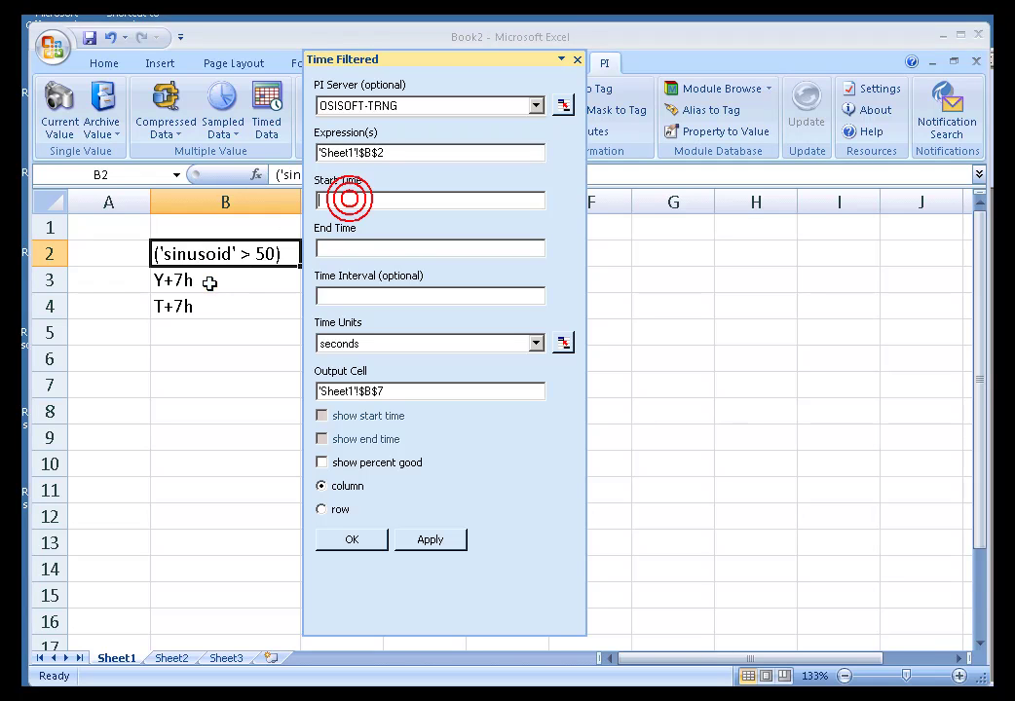
left_click(206, 282)
left_click(353, 246)
left_click(187, 310)
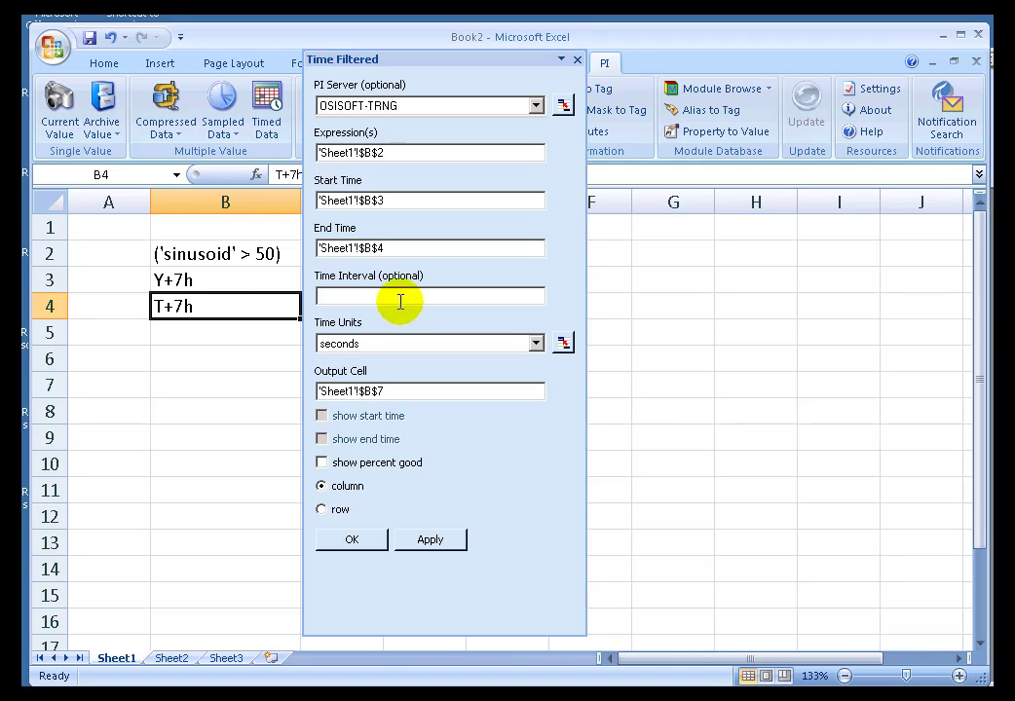
Set the function's time units to hours and insert it into the sheet.
left_click(534, 345)
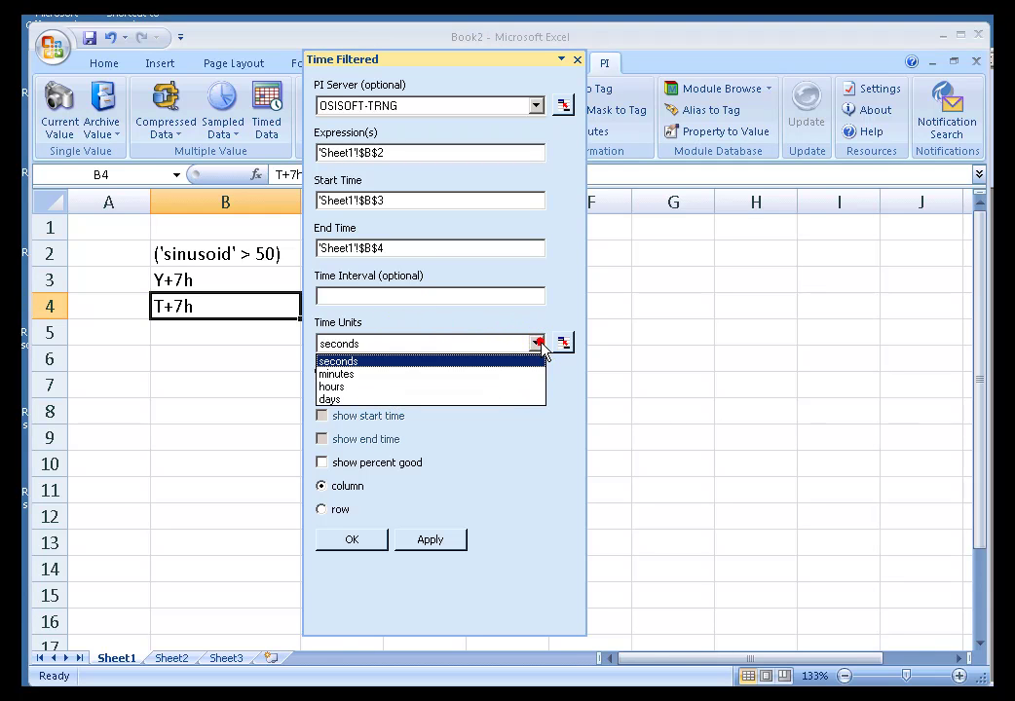
left_click(336, 387)
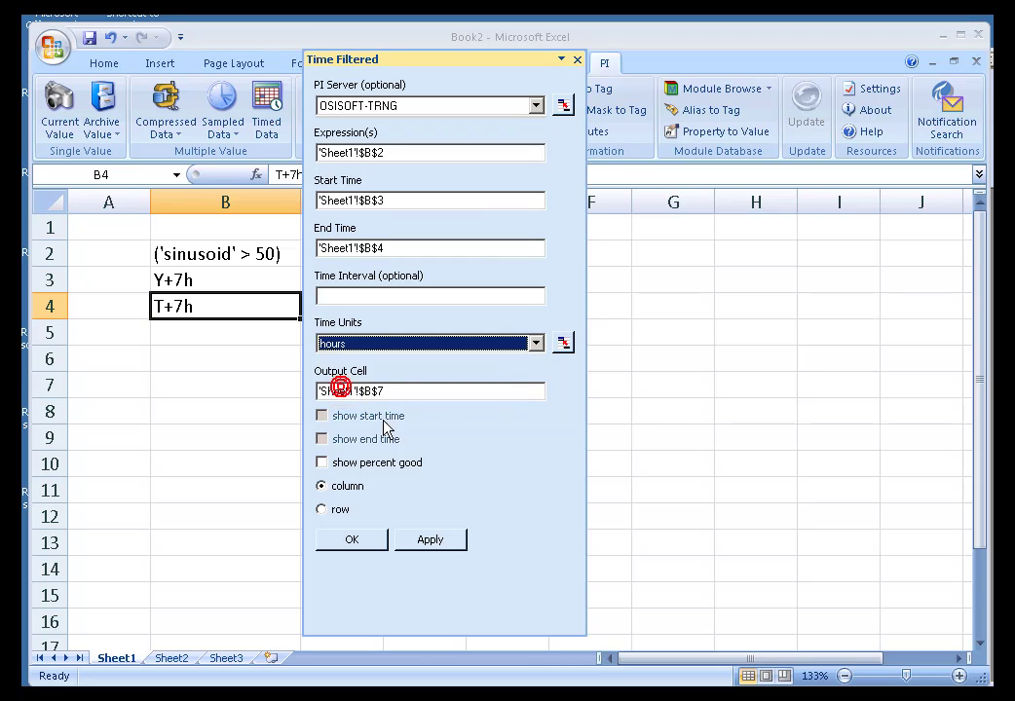
left_click(353, 540)
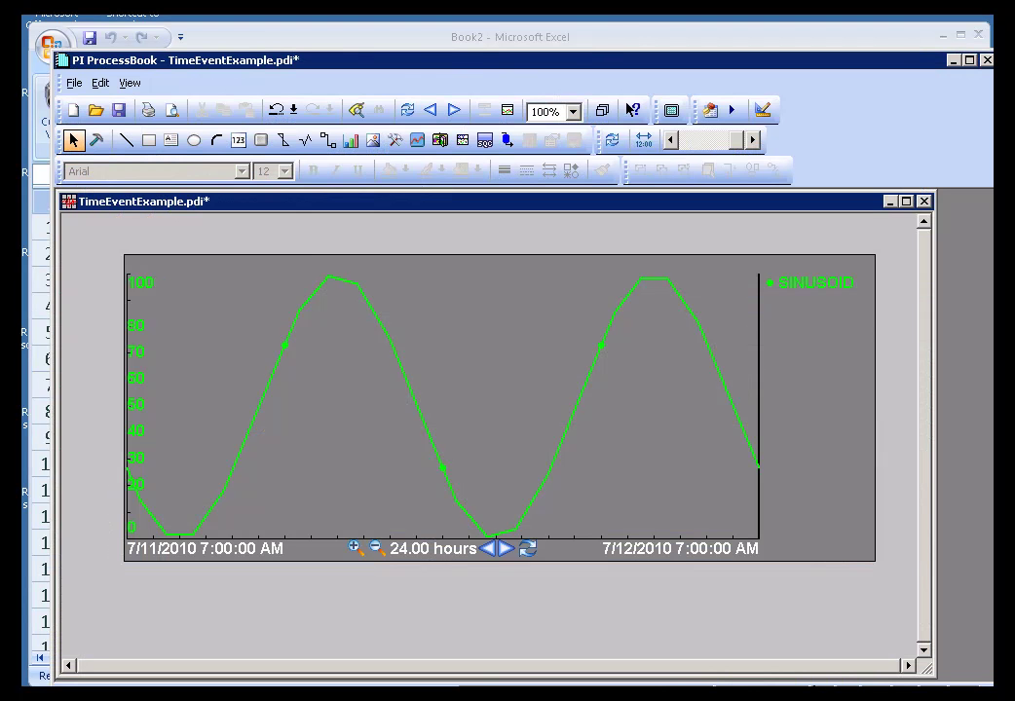
Compare the result with the SINUSOID trend in PI ProcessBook and return to the Excel workbook.
left_click(521, 694)
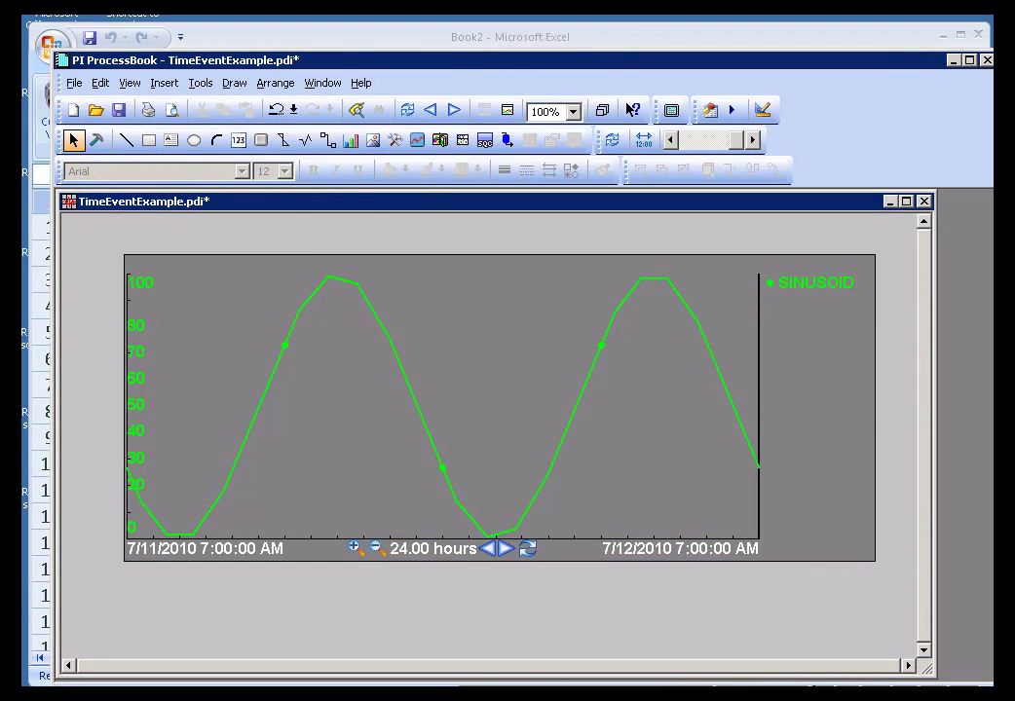
left_click(458, 693)
Try a threshold of 80 in the B2 expression, then undo the change.
double_click(227, 256)
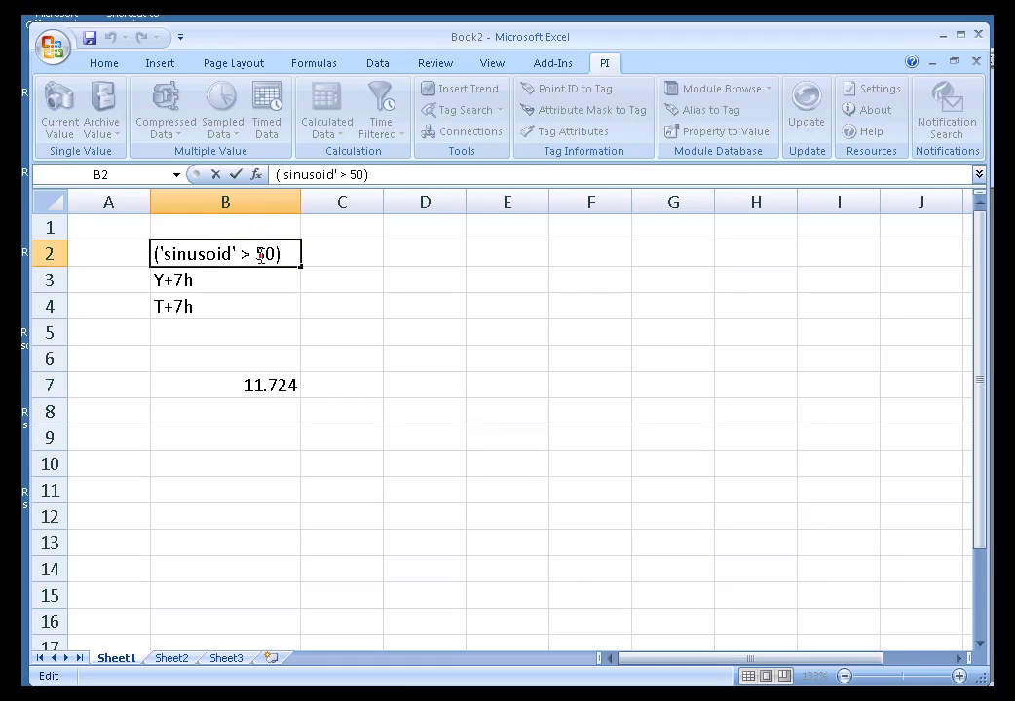
left_click(265, 255)
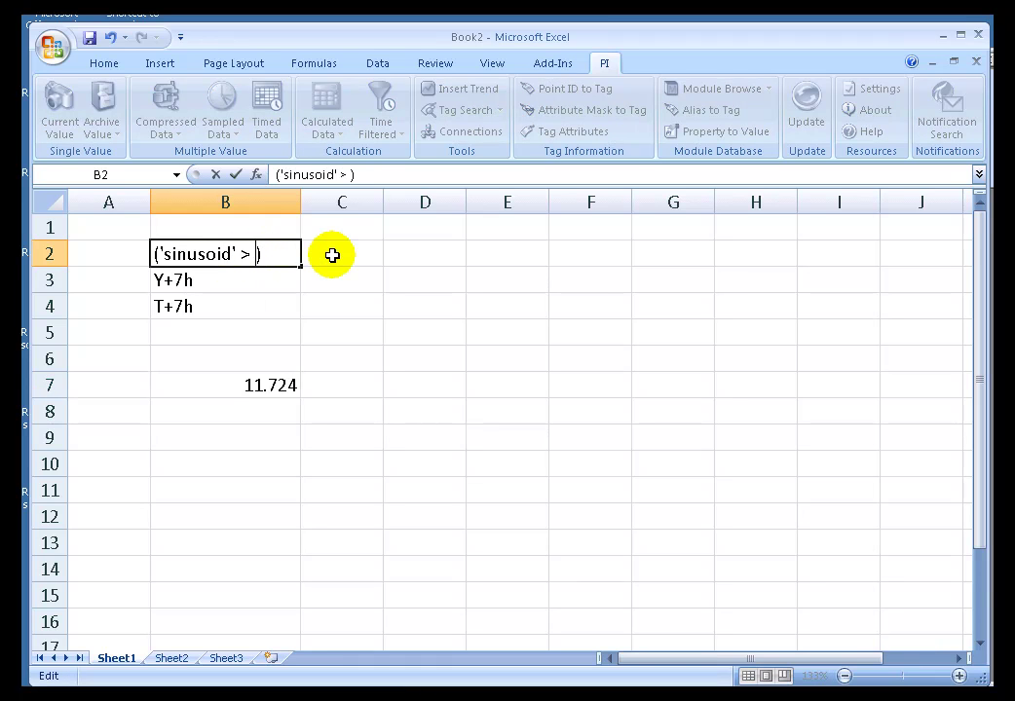
key("Return")
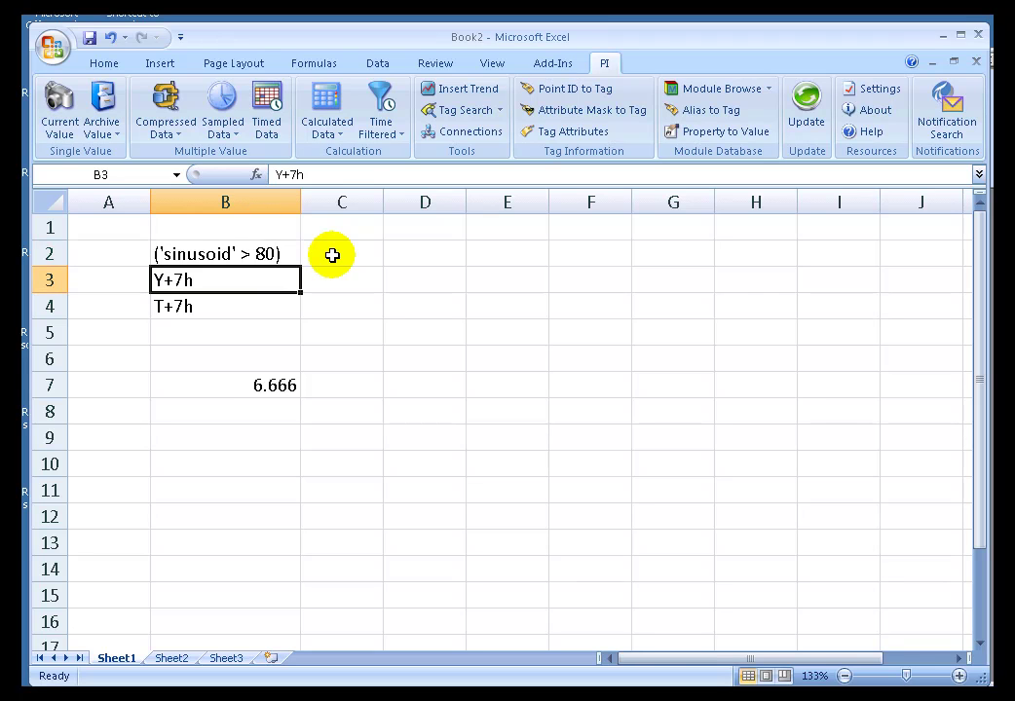
key("ctrl+z")
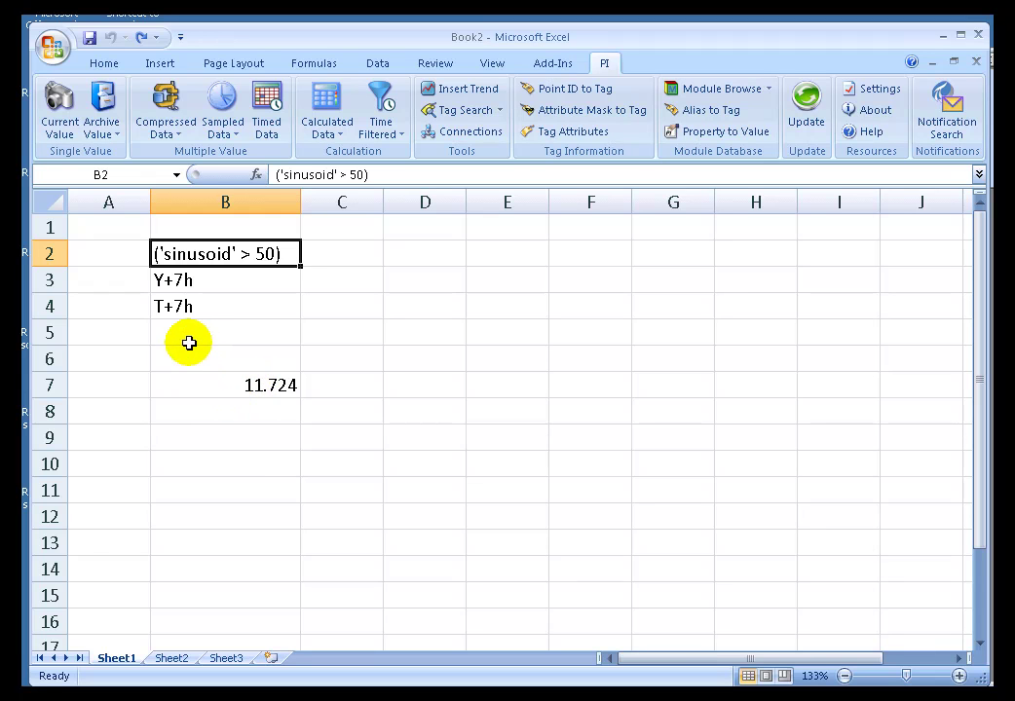
Change the start time in B3 to wed+7h and check the Time Filtered formula in B7.
left_click(170, 282)
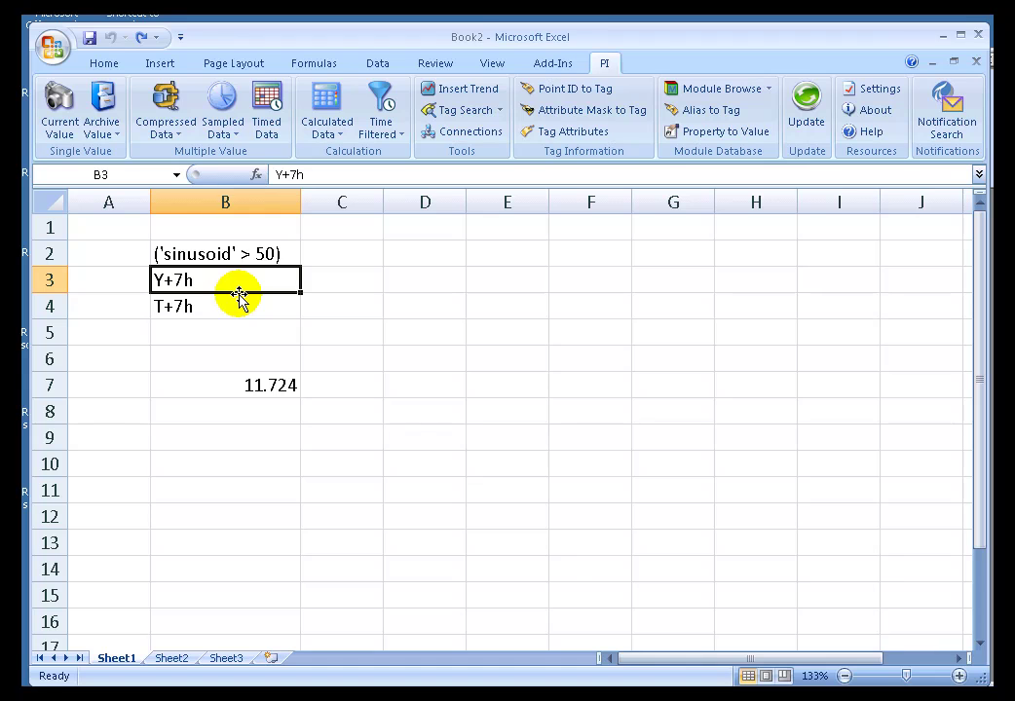
type("wed")
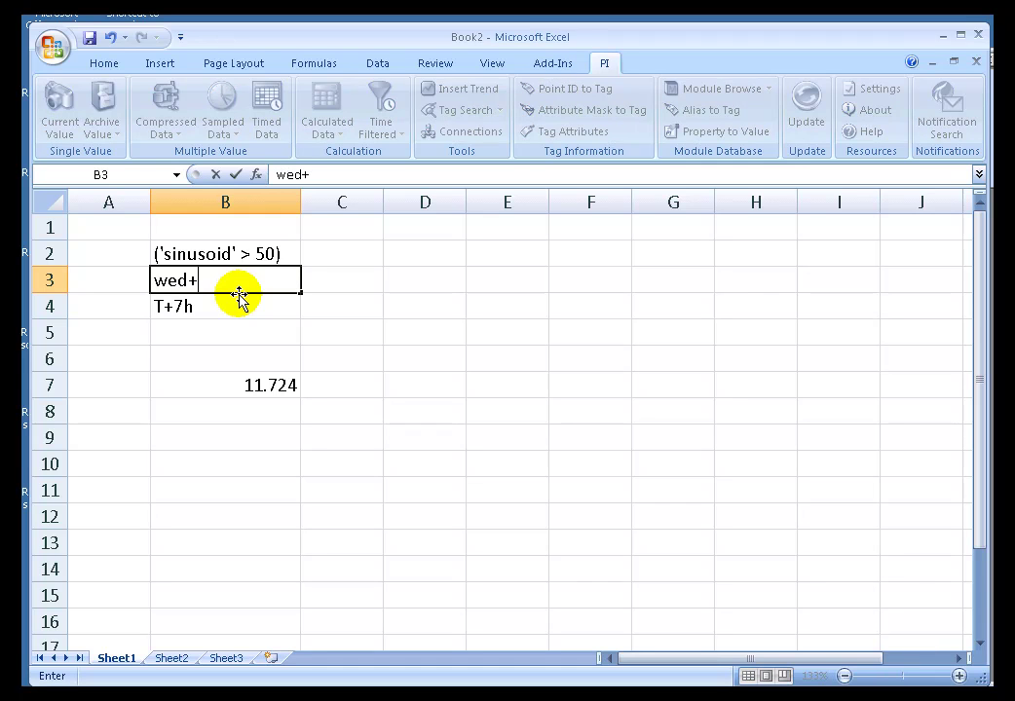
type("+7h")
key("Return")
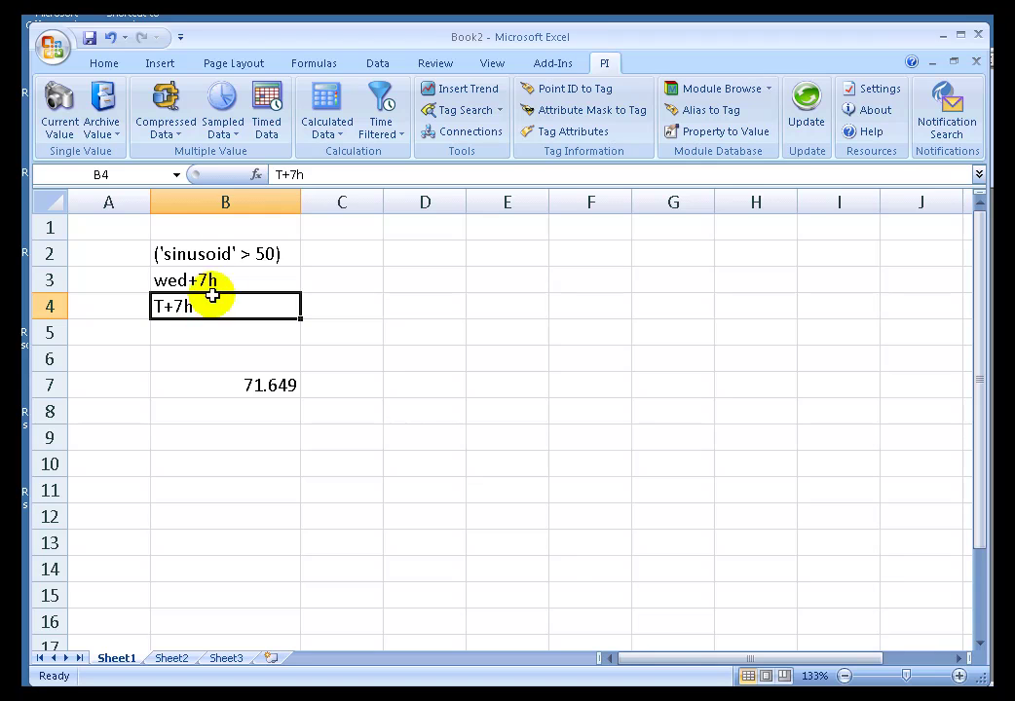
left_click(234, 382)
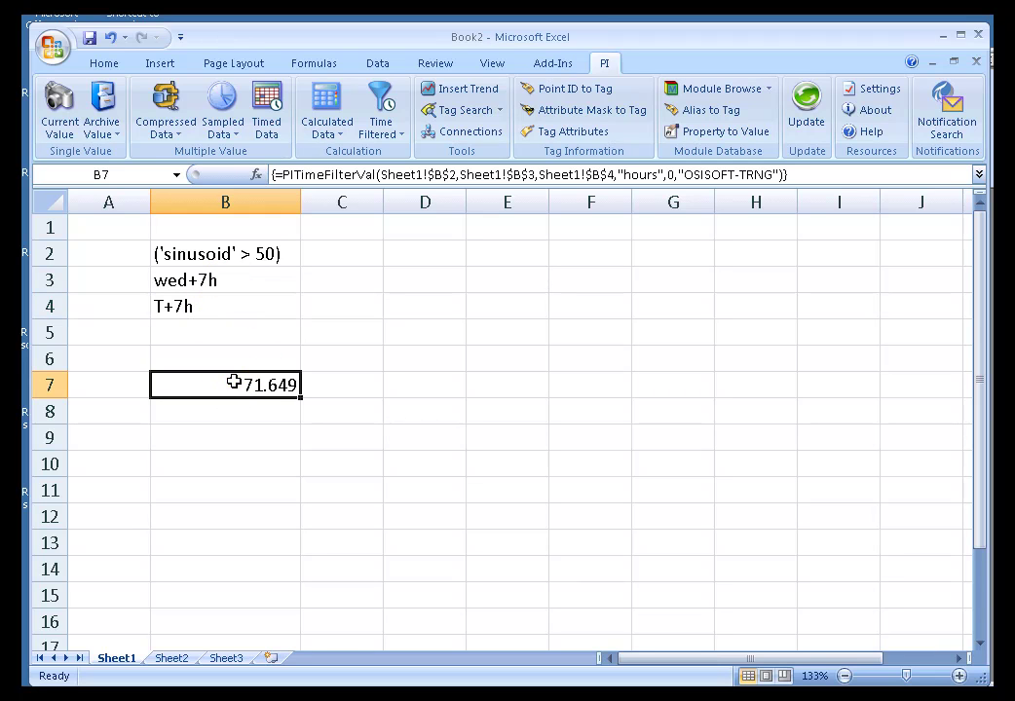
Enter the time interval 1d in cell B5.
left_click(183, 329)
type("1d")
key("Return")
key("Down")
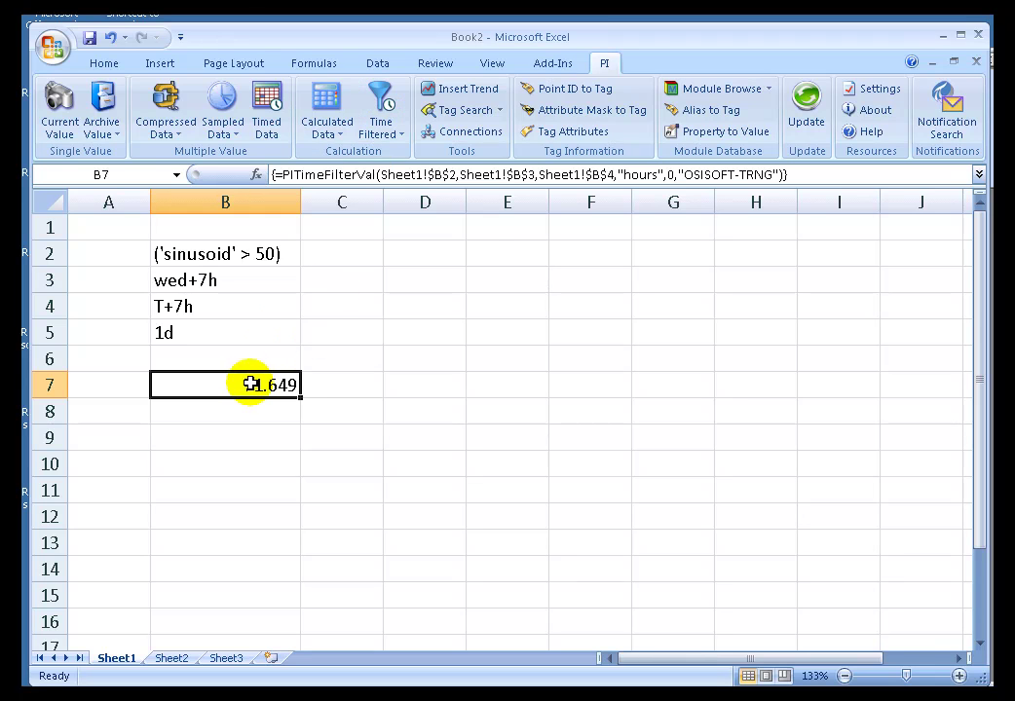
right_click(251, 385)
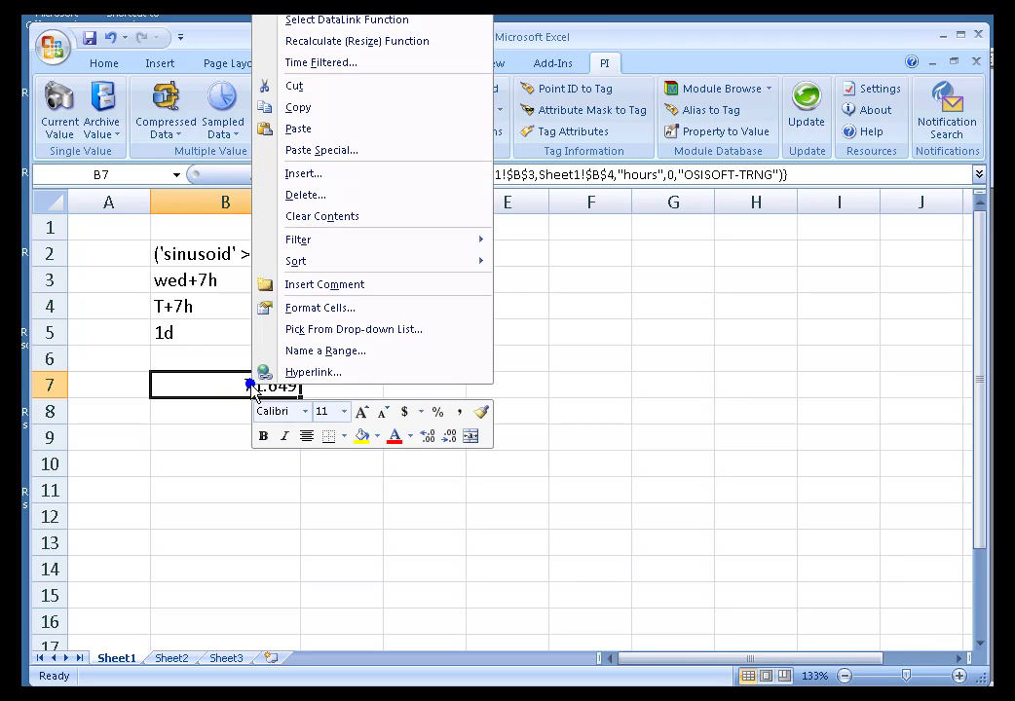
left_click(332, 65)
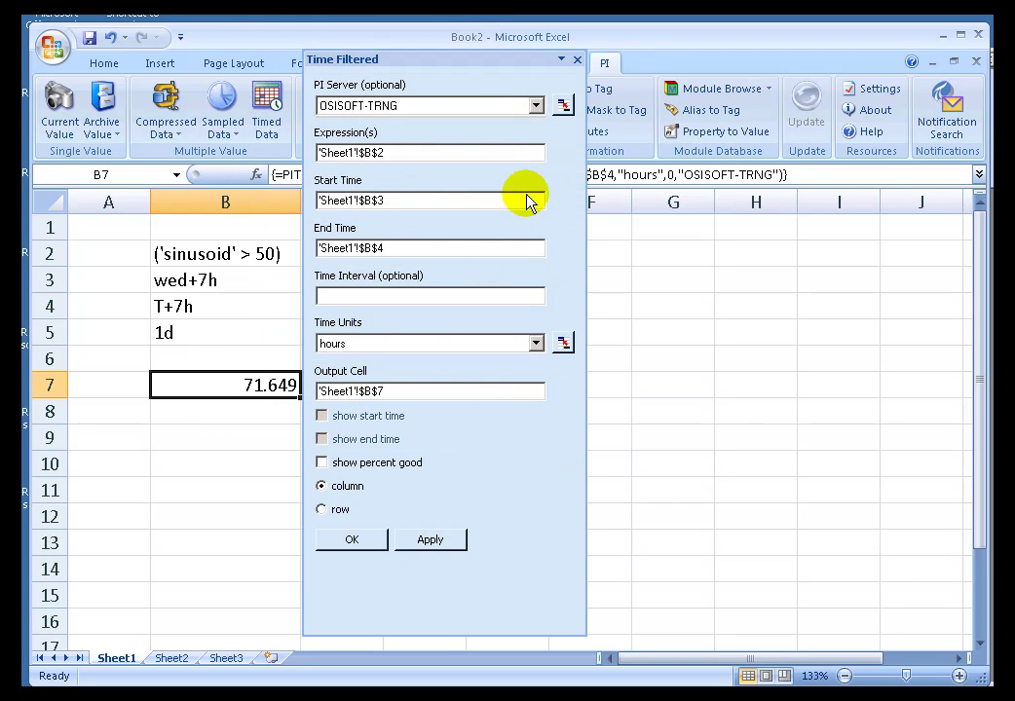
left_click(580, 66)
left_click(342, 393)
Edit the Time Filtered function in B7 to use cell B5 as its time interval.
left_click(267, 385)
left_click(381, 115)
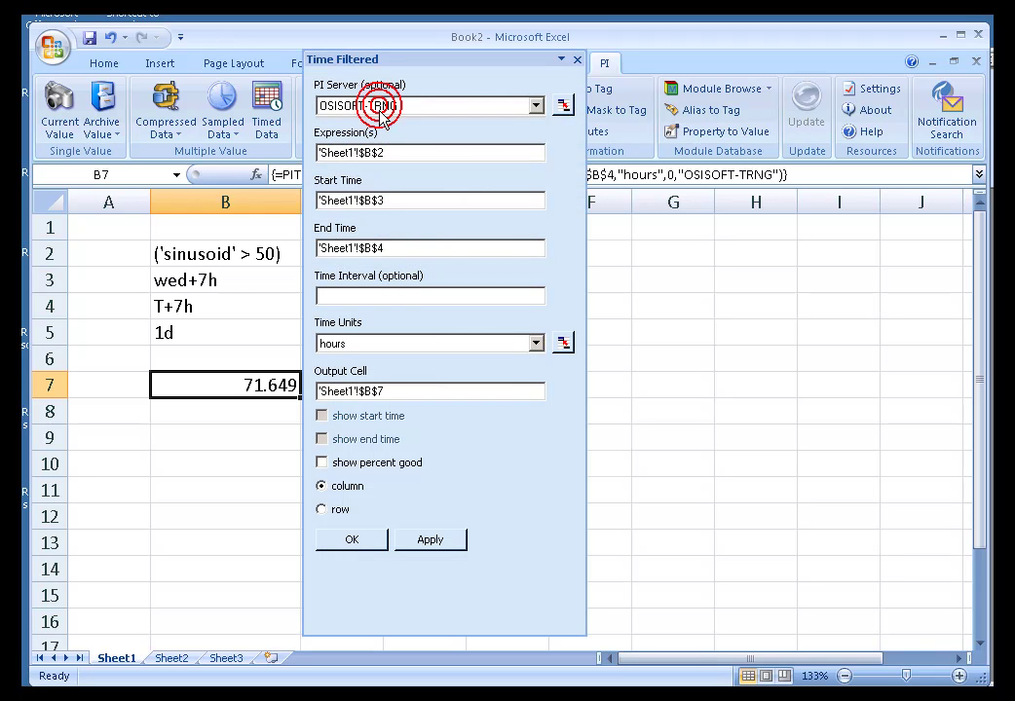
left_click(339, 294)
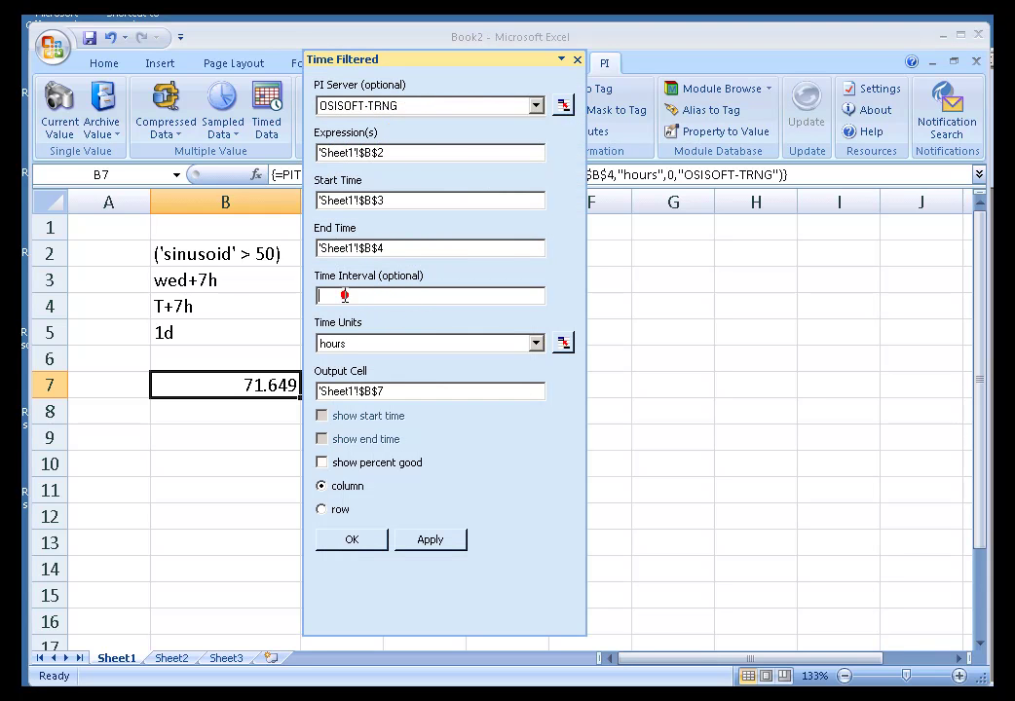
left_click(168, 331)
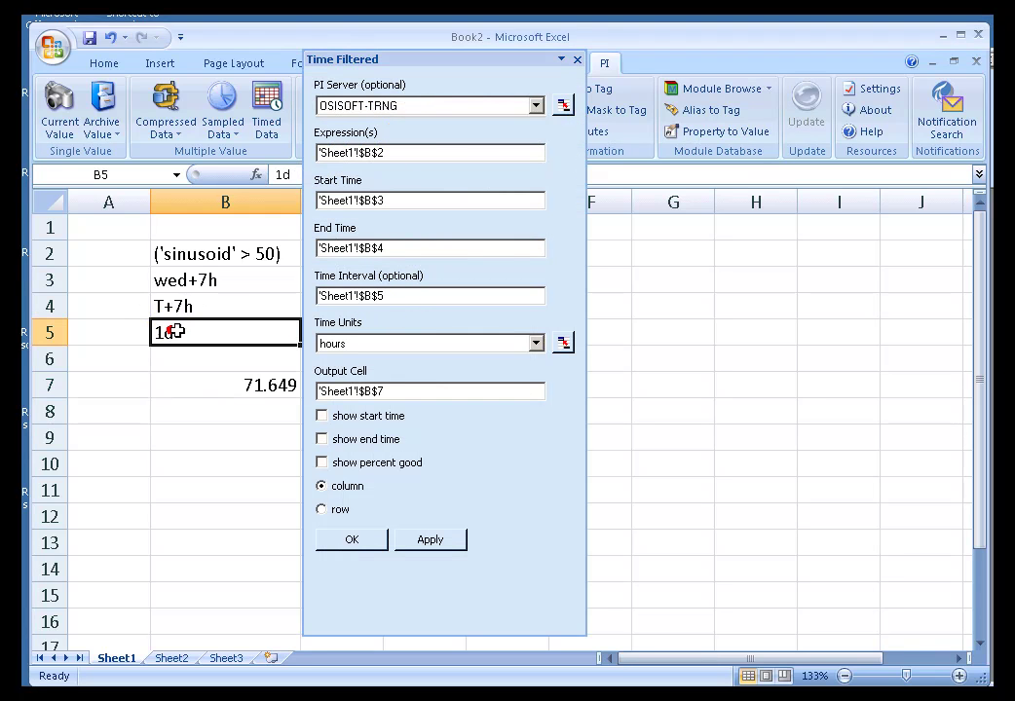
Show the start time of each interval in the Time Filtered results at B7 and apply the function.
left_click(324, 417)
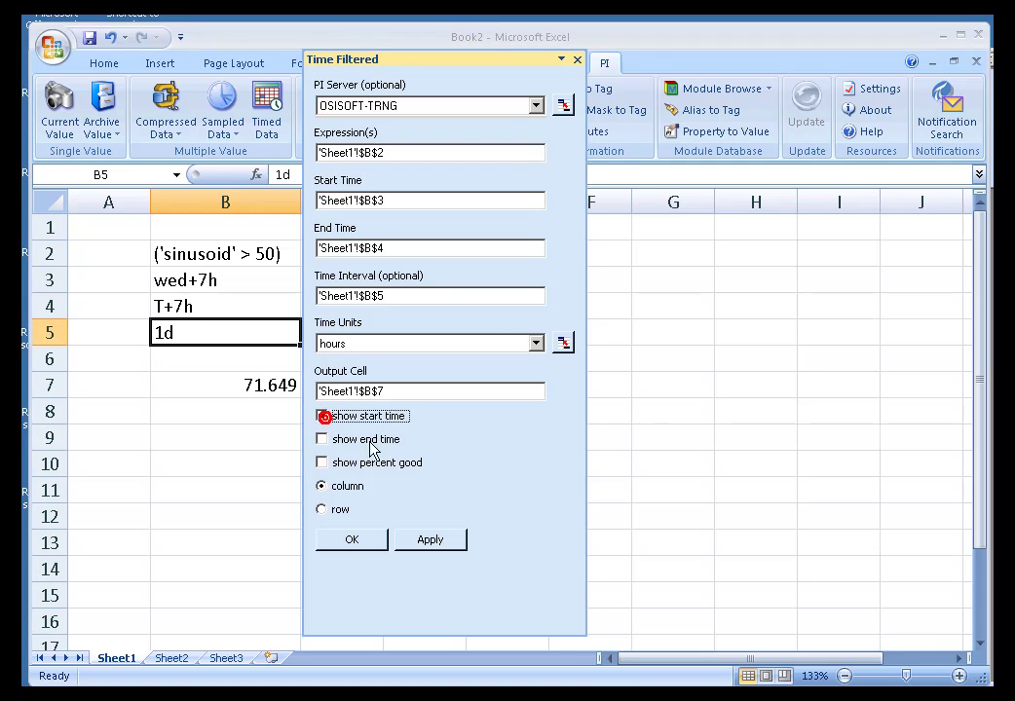
left_click(350, 540)
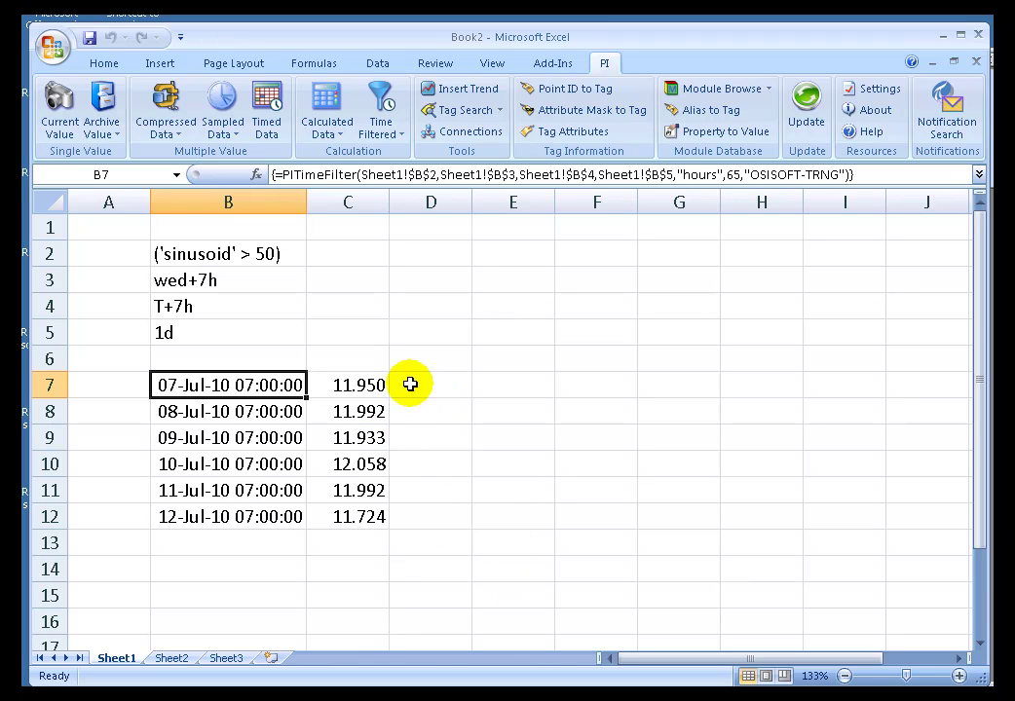
left_click(352, 539)
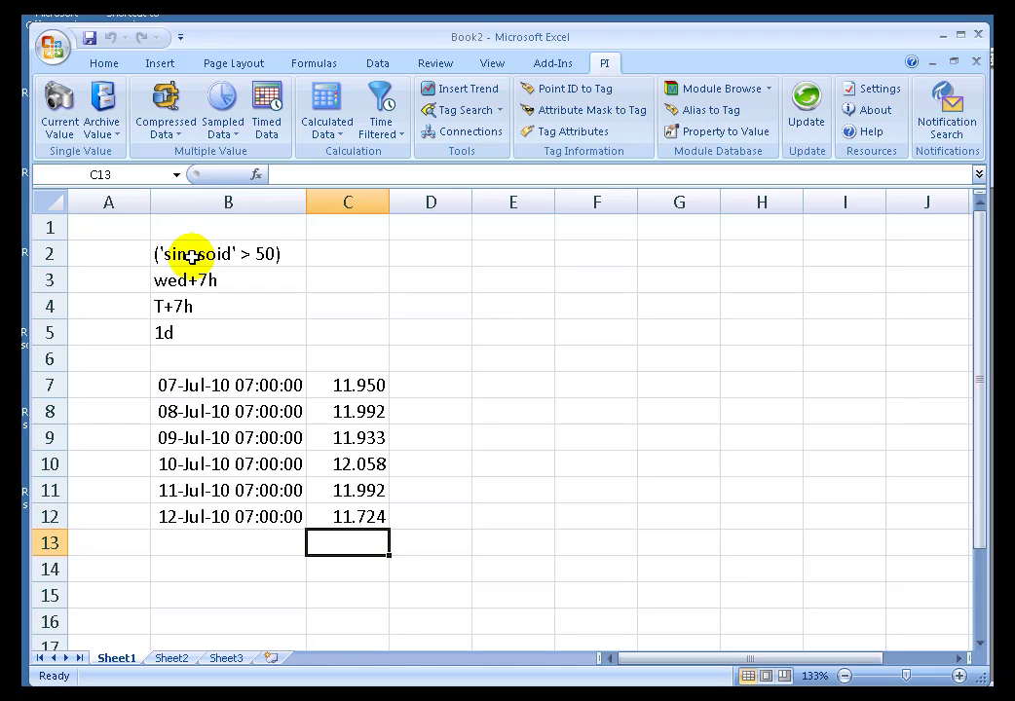
Check the SINUSOID trend in PI ProcessBook, and back in Excel change the B2 expression to ('sinusoid' > 50 and 'sinusoid' < 80).
left_click(584, 697)
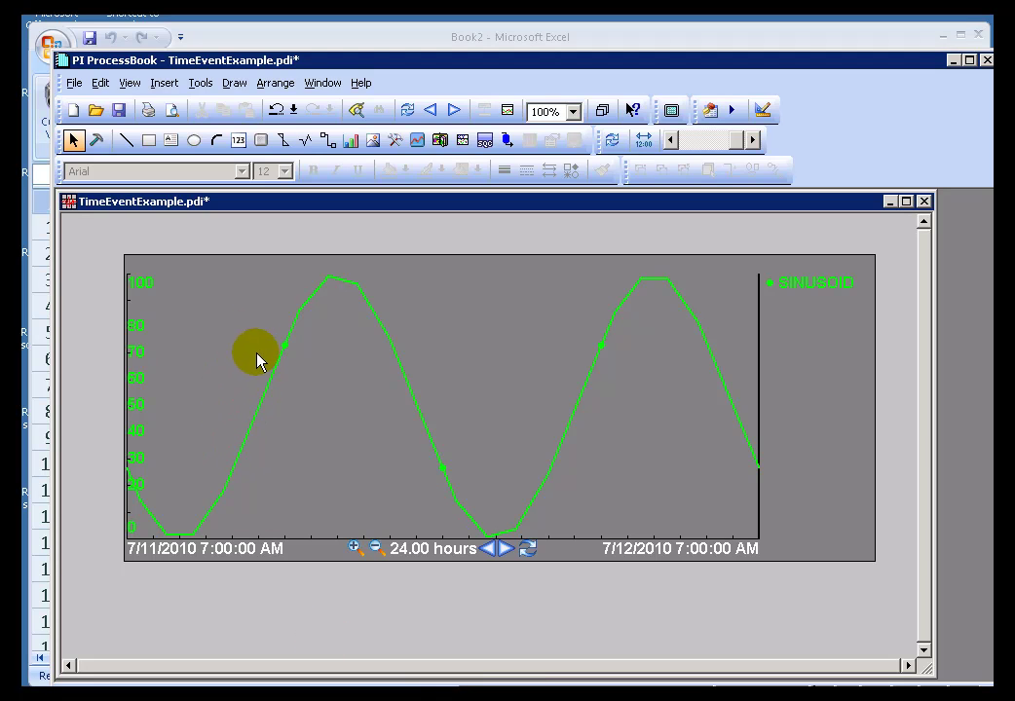
left_click(403, 696)
left_click(235, 256)
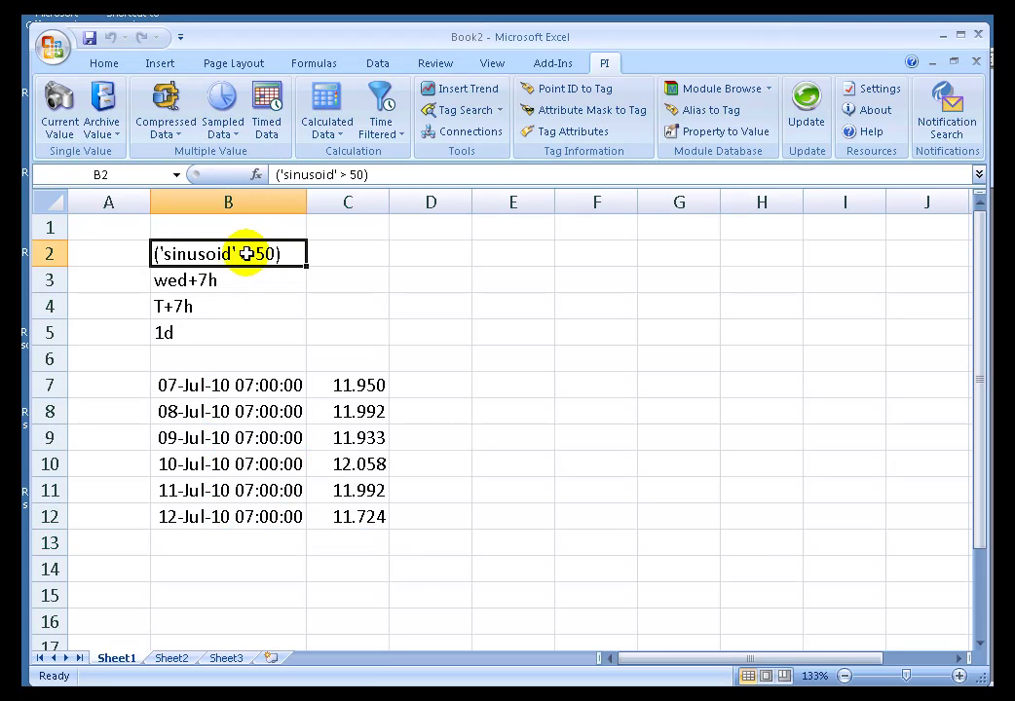
double_click(237, 253)
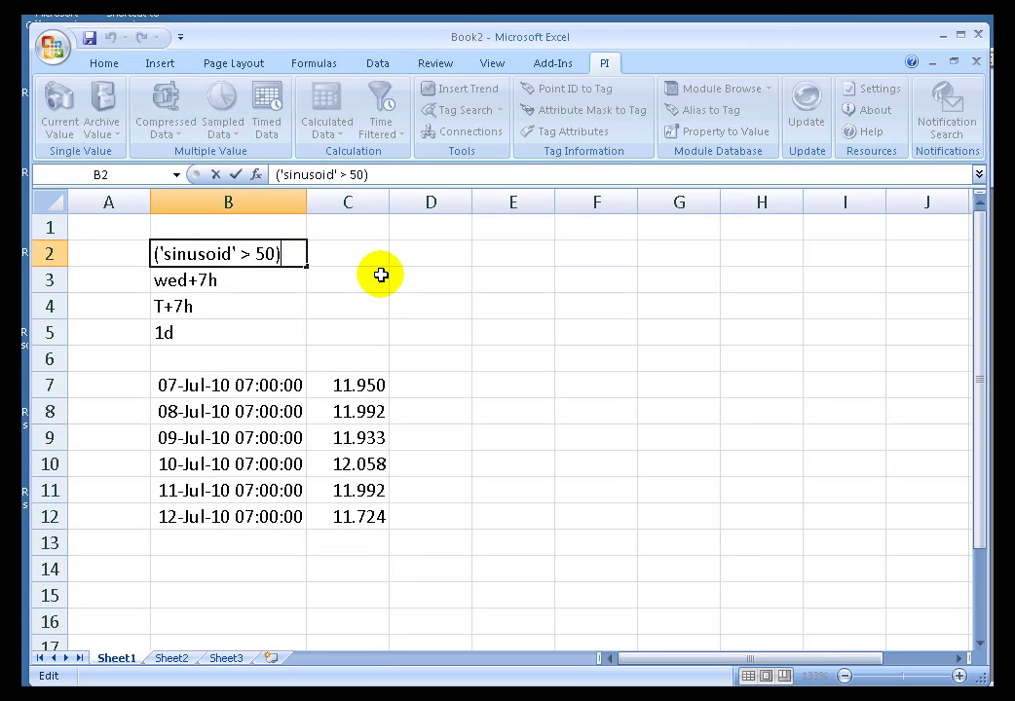
key("BackSpace")
type("and ")
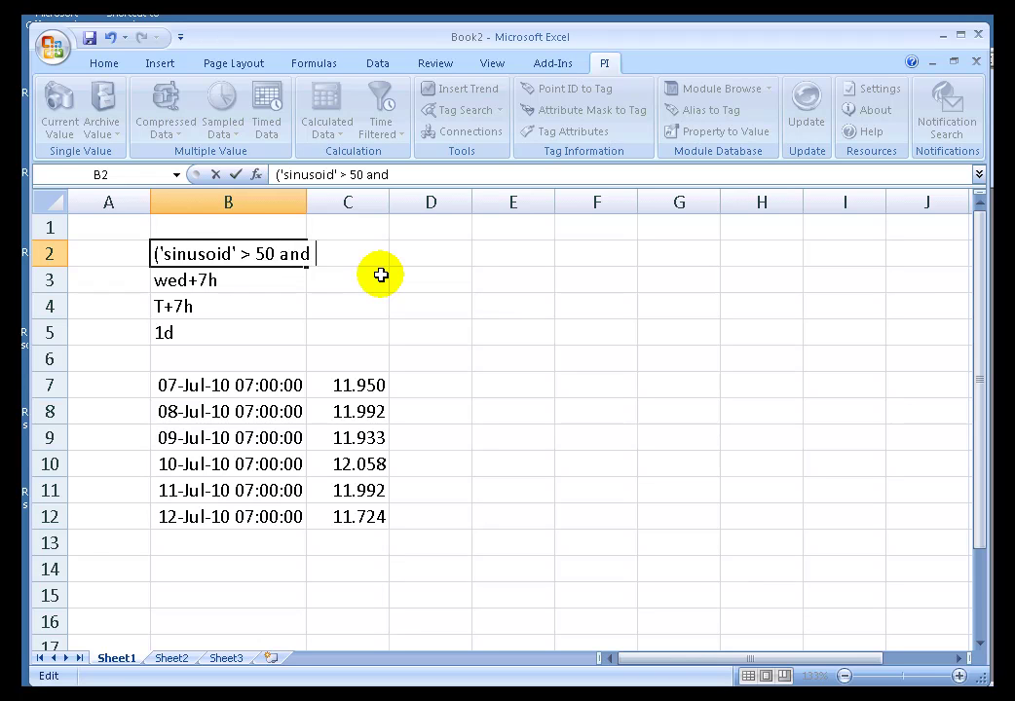
type("'sinusoid' <")
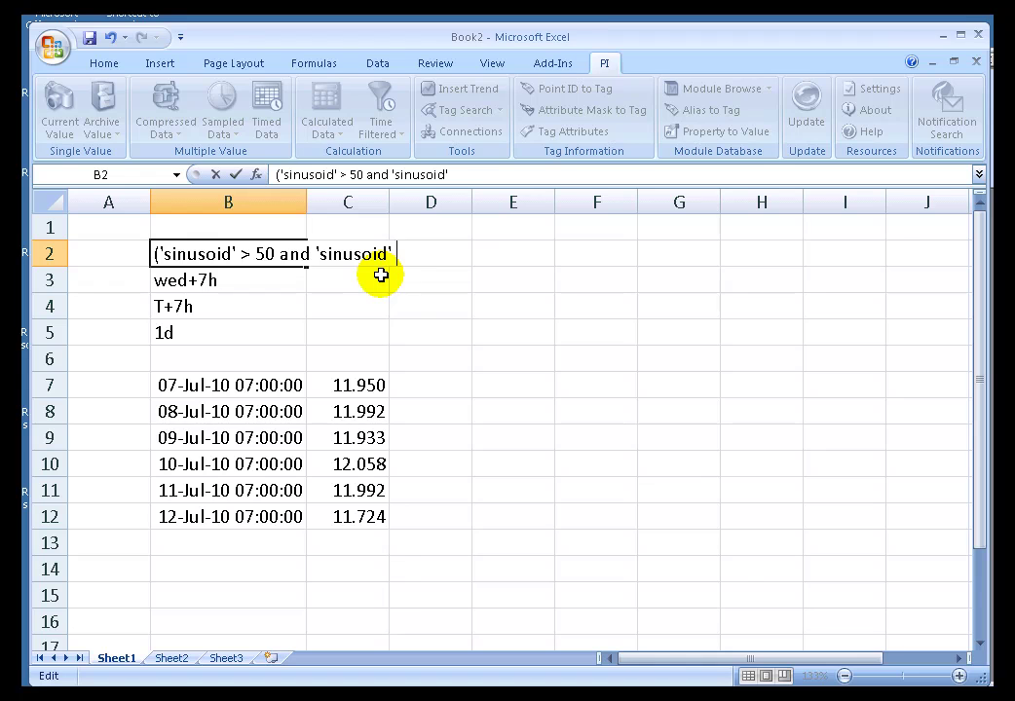
type(" 80)")
key("Return")
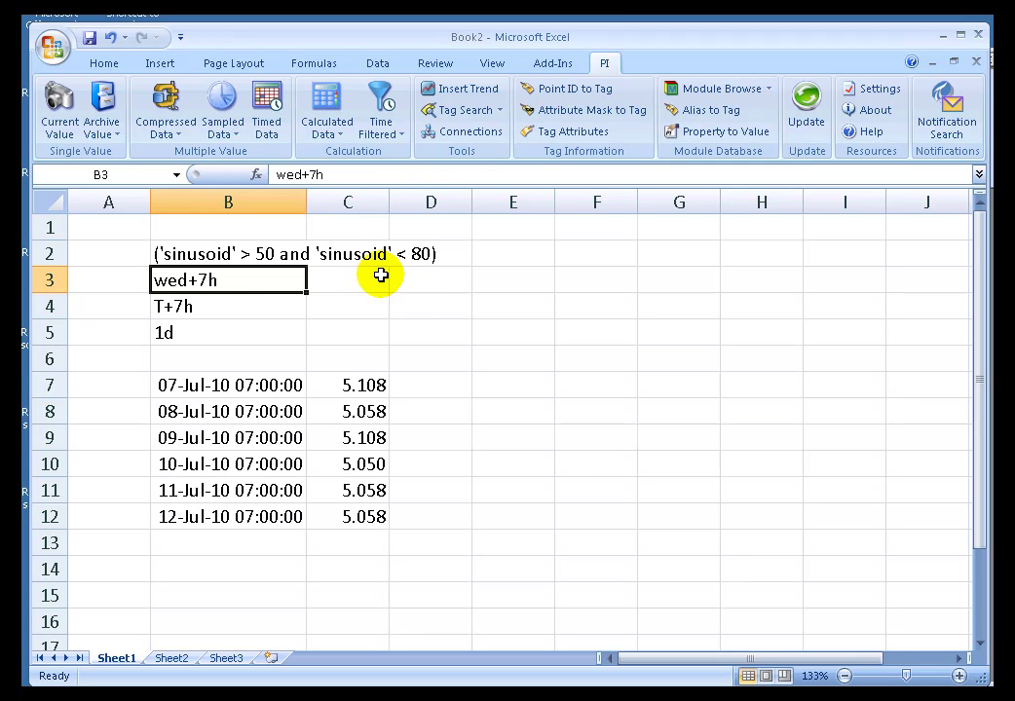